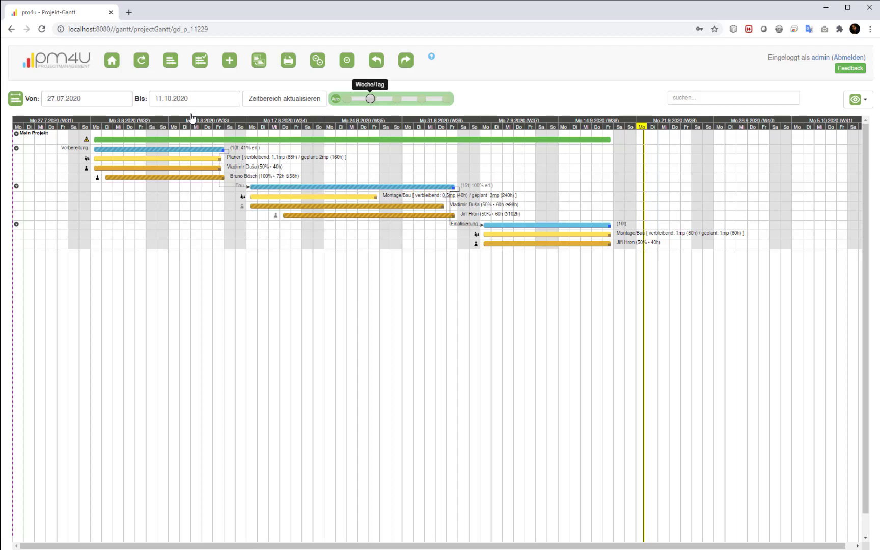
# - Generate the "Projektlage im Laufe der Zeit" report for Mein Projekt with the preset options
pyautogui.rightClick(436, 145)
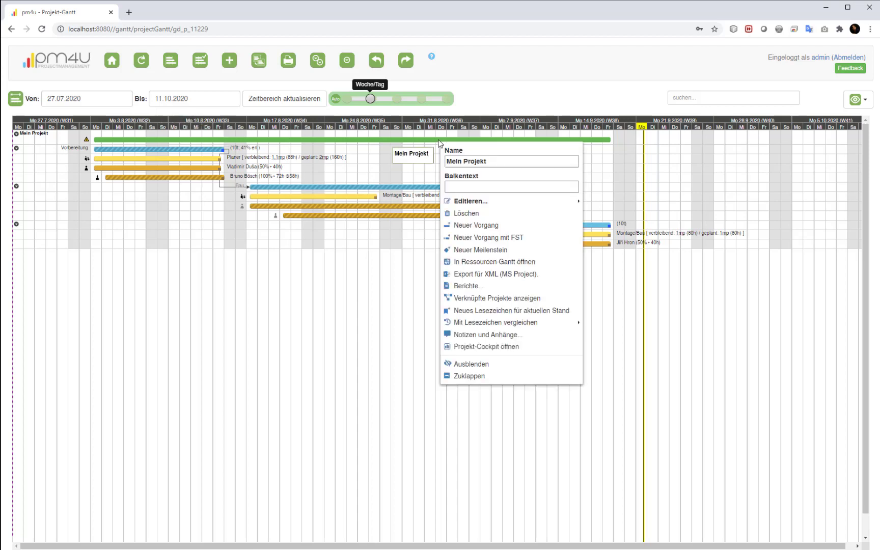
pyautogui.click(517, 288)
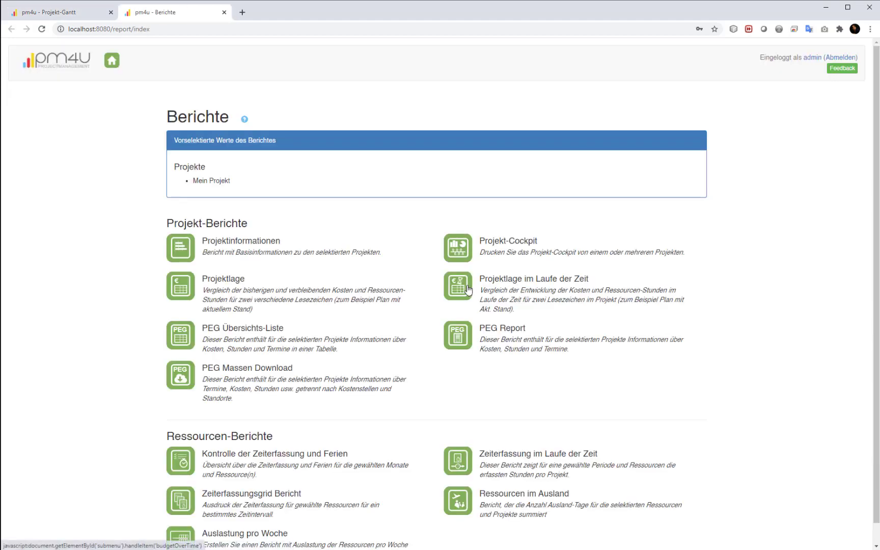
pyautogui.click(468, 290)
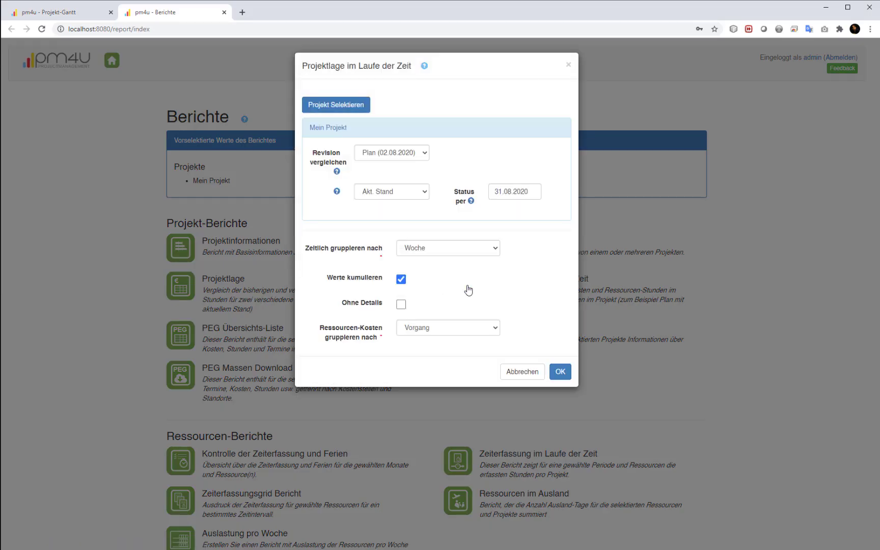
pyautogui.click(558, 373)
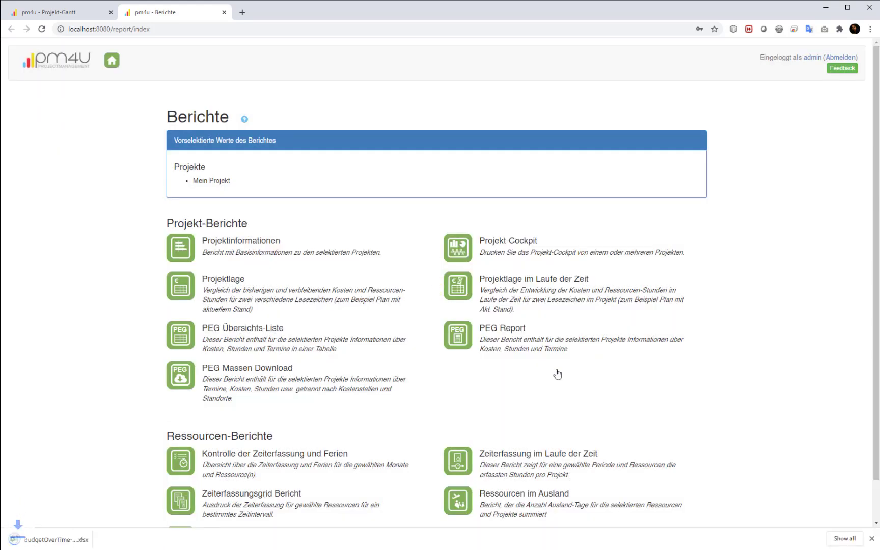
# - Open the downloaded BudgetOverTime report in Excel, enable editing, and examine its cost and hours tables and charts
pyautogui.click(49, 540)
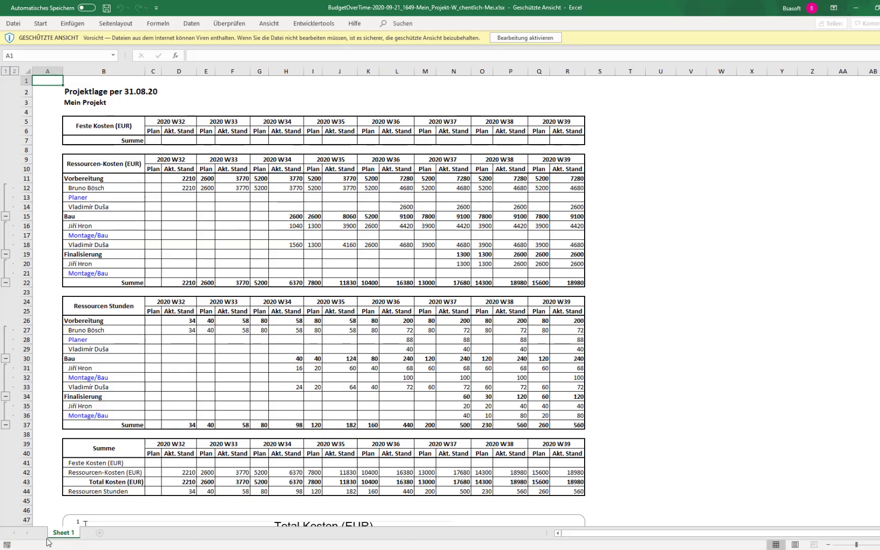
pyautogui.click(553, 38)
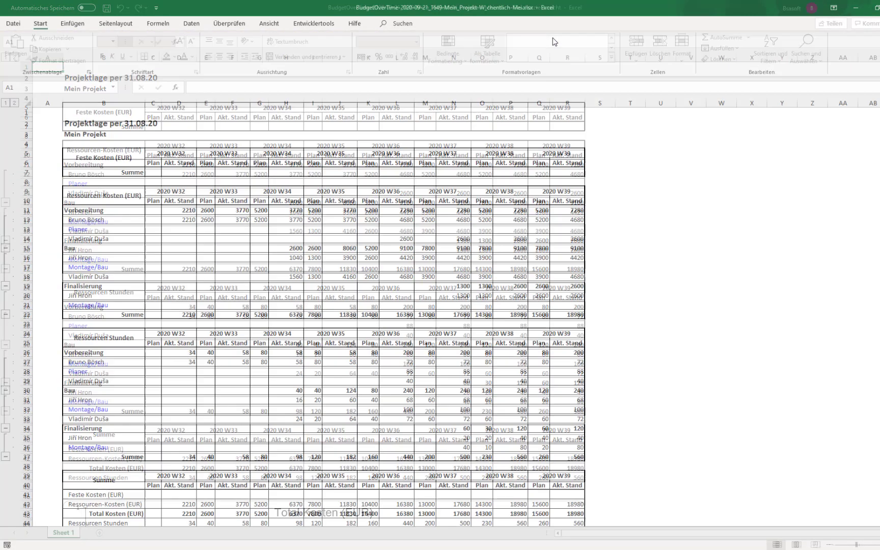
pyautogui.scroll(-7, 616, 169)
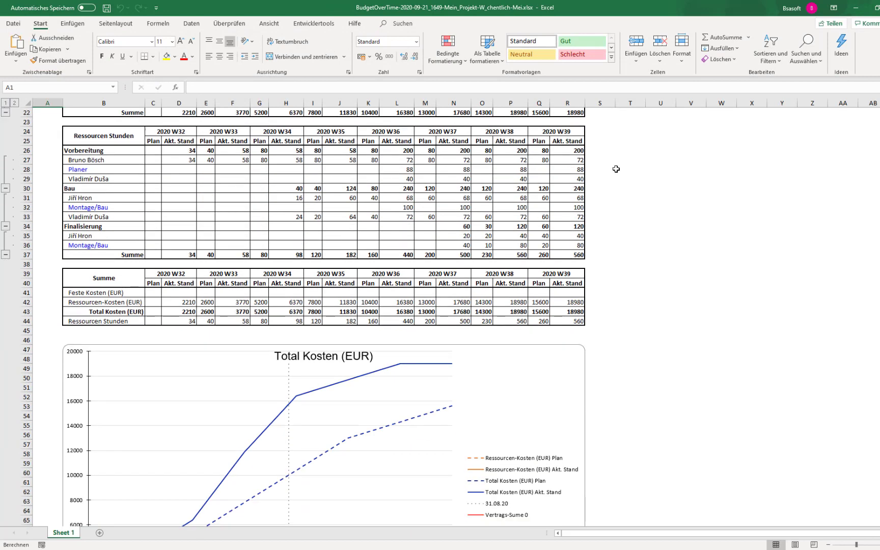
pyautogui.scroll(-17, 616, 169)
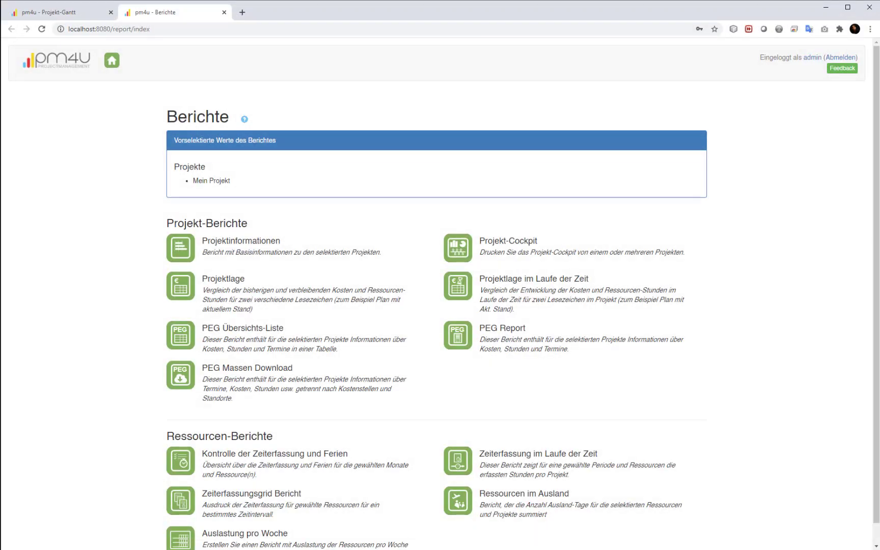
# - Return to the project Gantt and mark the Planer group assignment of Vorbereitung as "Erledigt", cancelling its unassigned hours
pyautogui.click(115, 63)
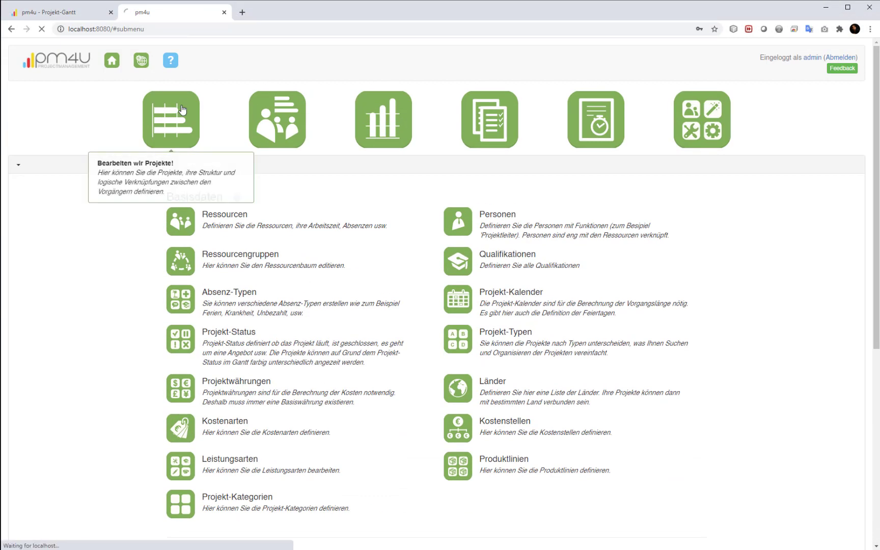
pyautogui.click(182, 109)
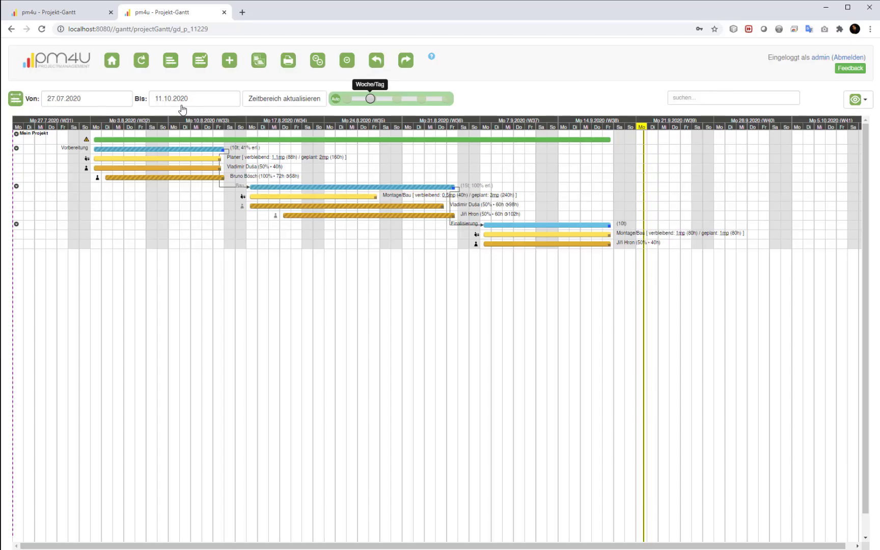
pyautogui.rightClick(196, 159)
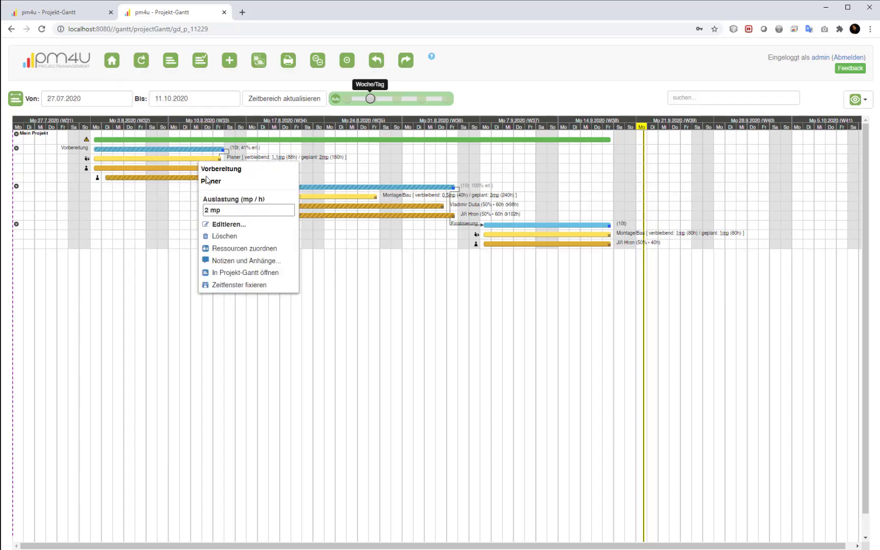
pyautogui.click(226, 224)
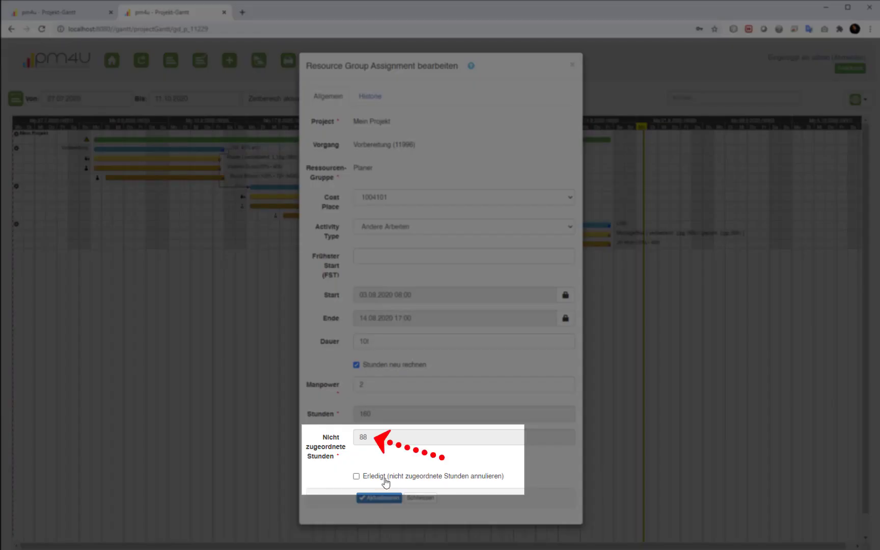
pyautogui.click(386, 482)
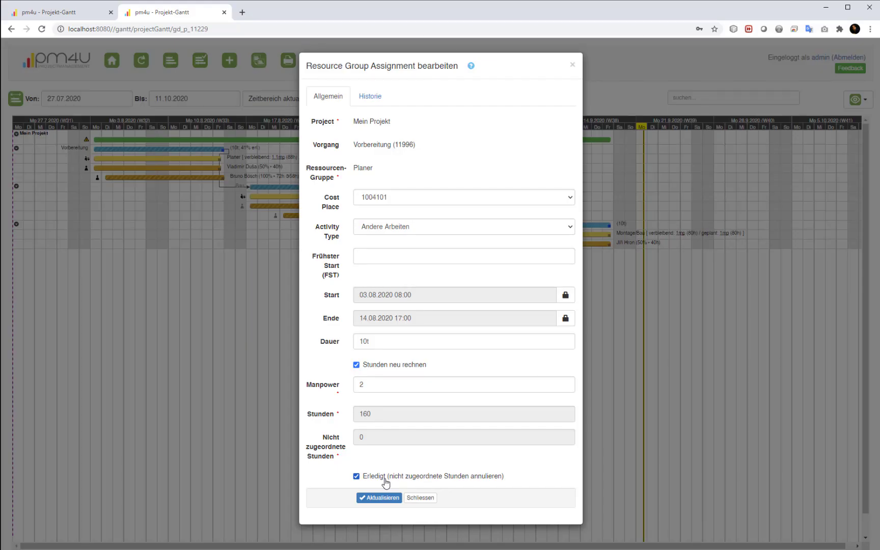
pyautogui.click(386, 497)
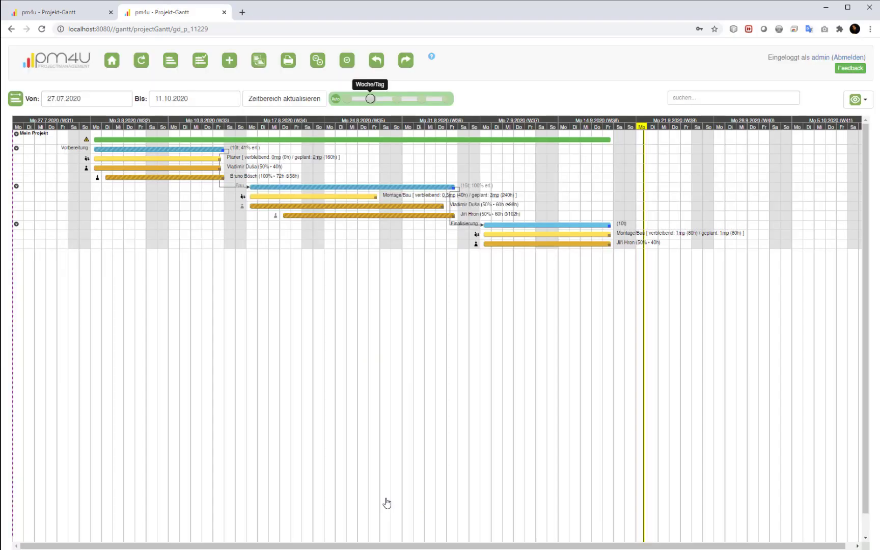
# - Mark the Montage/Bau group assignment of the Bau task as "Erledigt" and update it
pyautogui.click(367, 195)
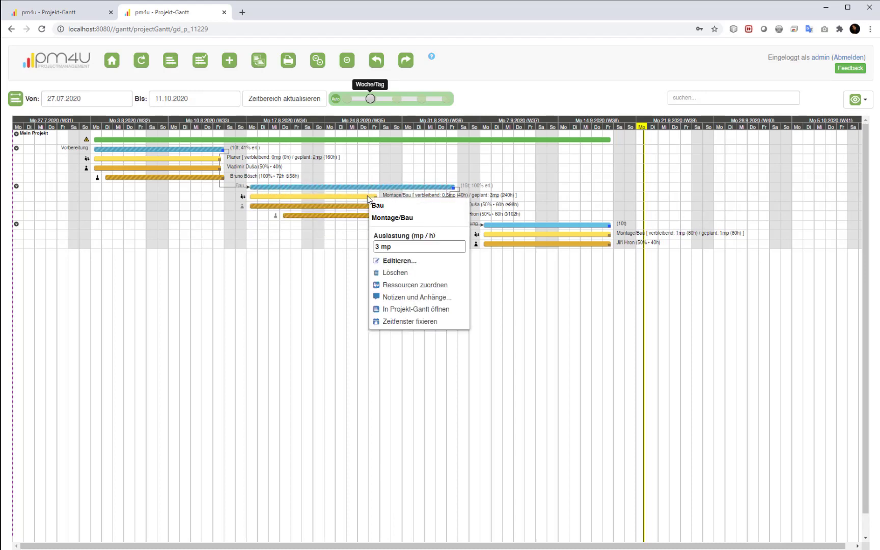
pyautogui.click(431, 267)
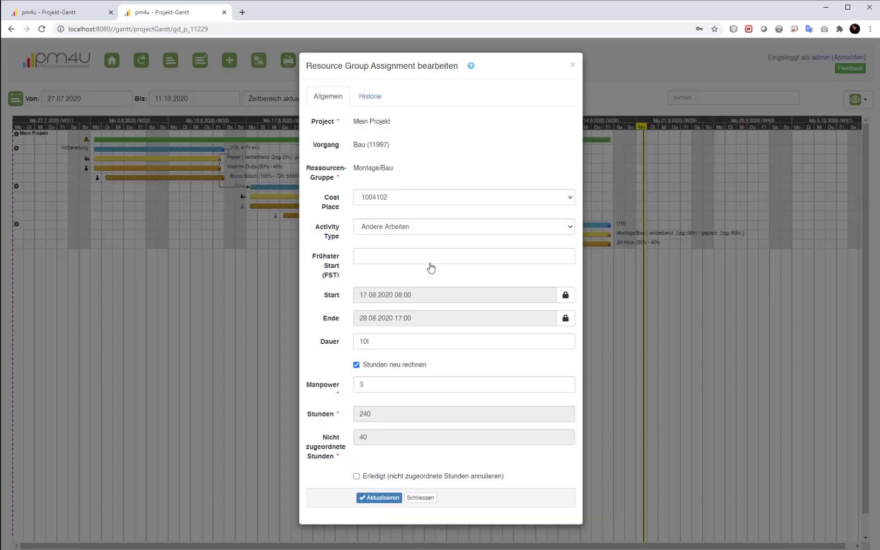
pyautogui.click(414, 479)
pyautogui.click(396, 499)
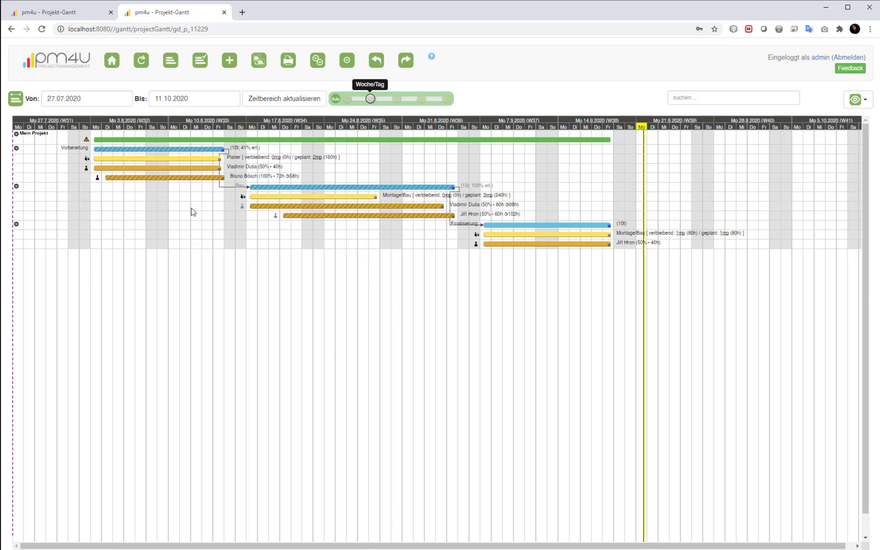
# - Set the utilisation (Auslastung) of the 50% personal resource assignment under Vorbereitung to 0
pyautogui.rightClick(183, 167)
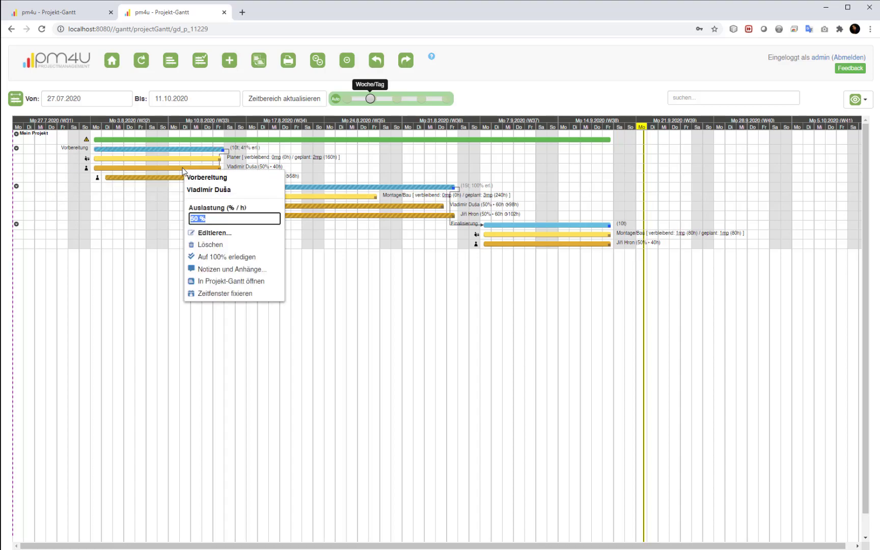
pyautogui.write('0')
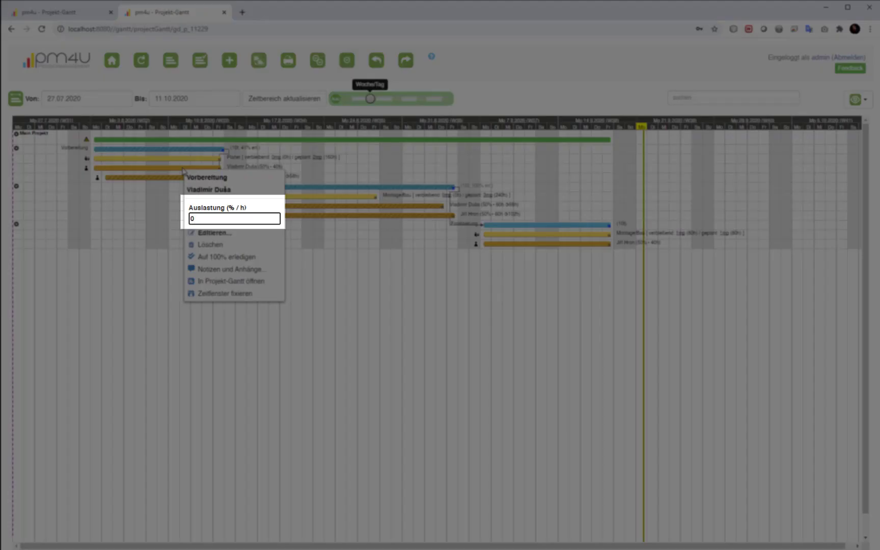
pyautogui.press('Return')
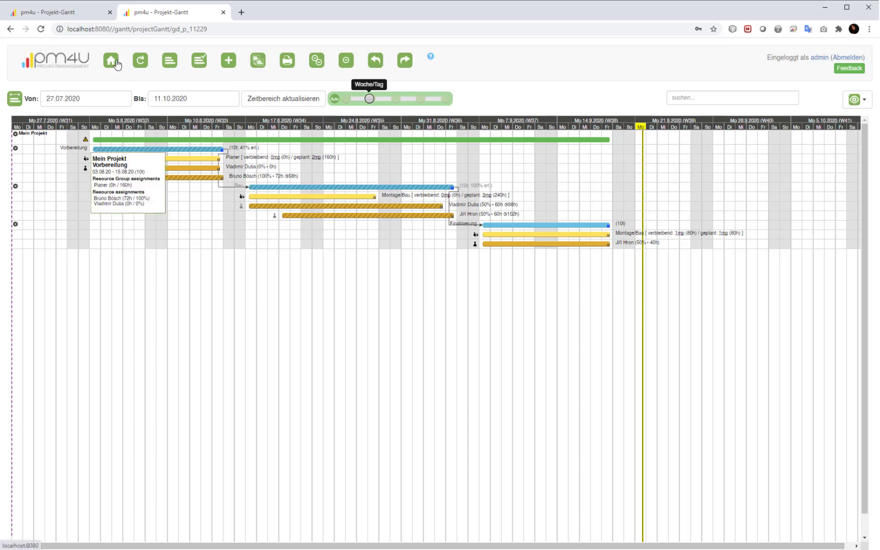
# - Open the time tracking (Zeiterfassung) in a separate browser tab and display August 2020 for the resource assigned 100% to Vorbereitung
pyautogui.middleClick(116, 61)
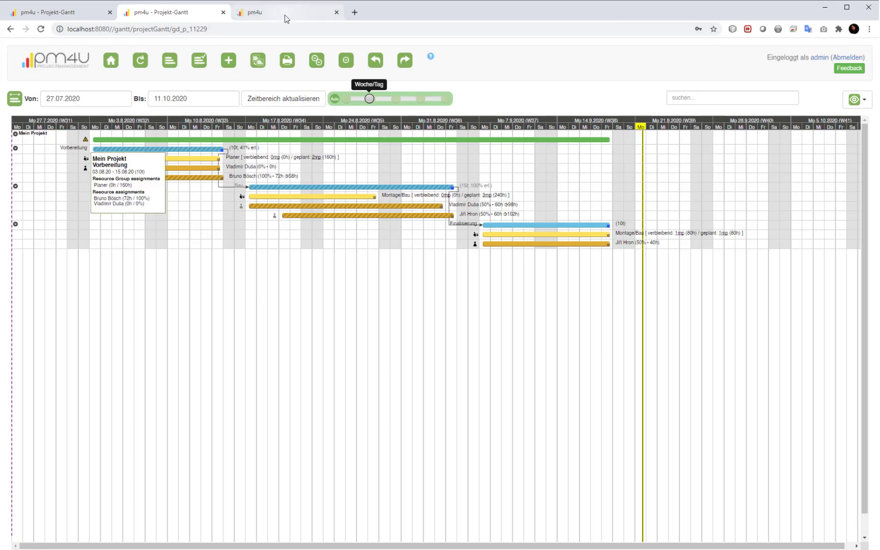
pyautogui.click(285, 14)
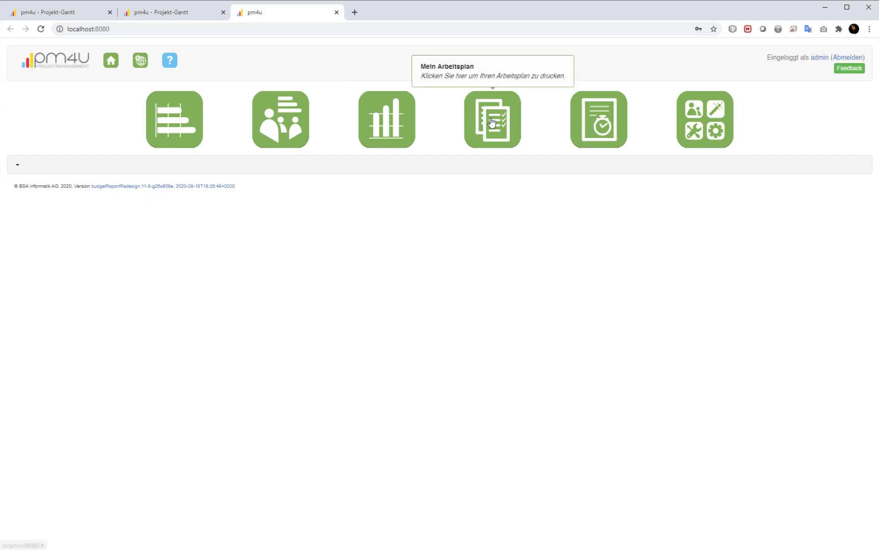
pyautogui.click(587, 123)
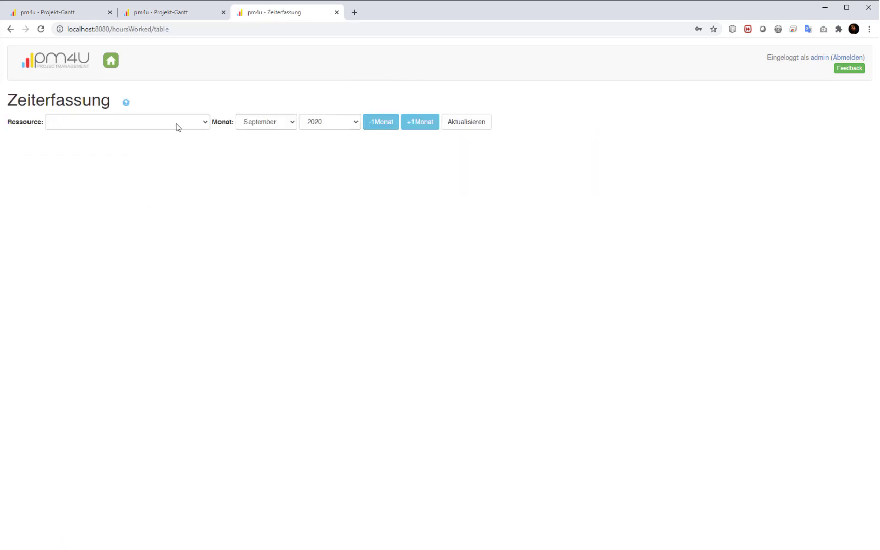
pyautogui.click(158, 121)
pyautogui.write('bruno')
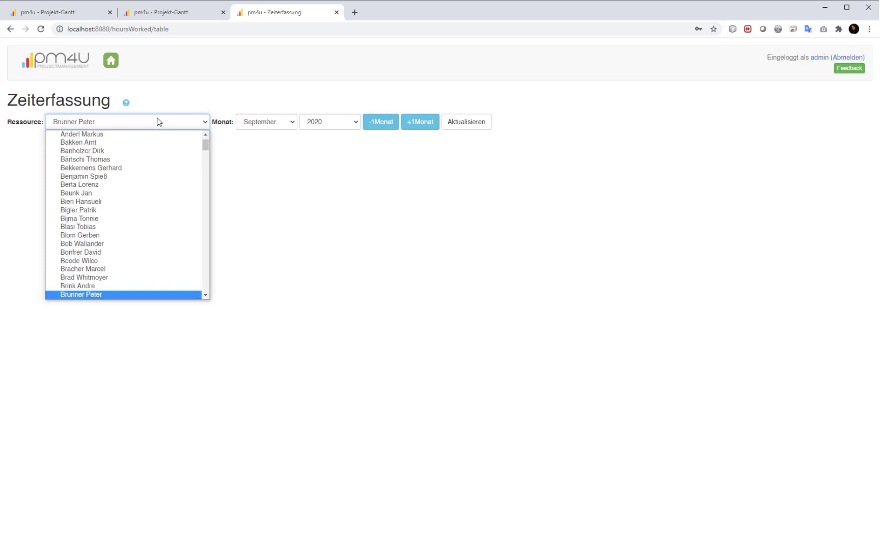
pyautogui.press('Return')
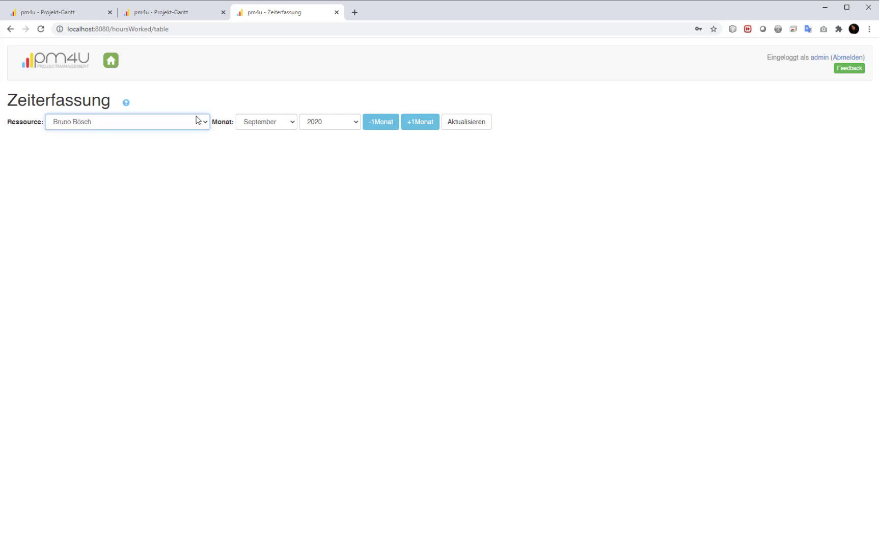
pyautogui.click(482, 128)
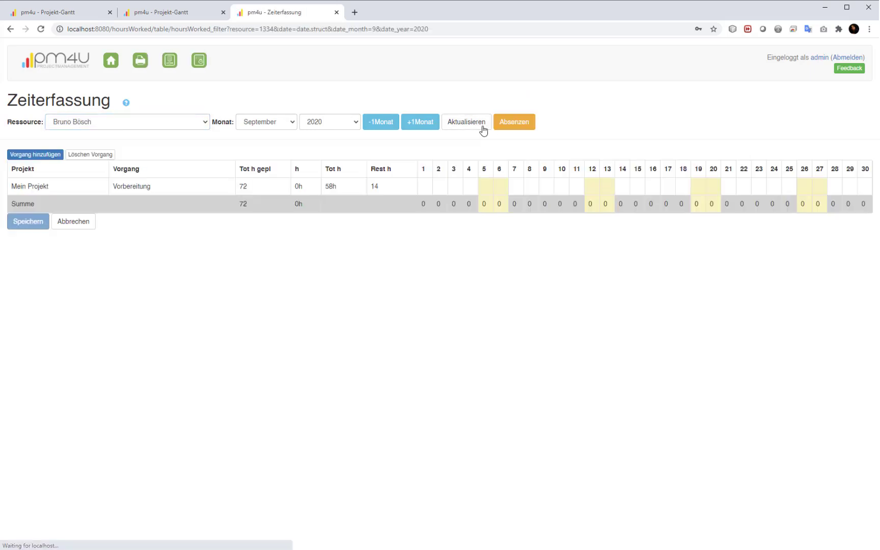
pyautogui.click(392, 125)
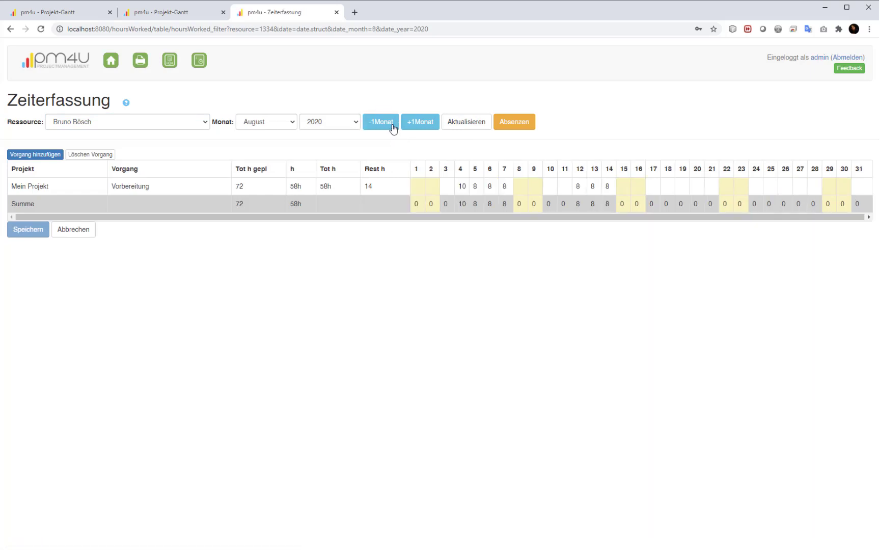
# - Set the remaining hours (Stunden verbleibend) to 0 in the Vorbereitung entry for 14.08.2020 and save the time sheet
pyautogui.doubleClick(611, 187)
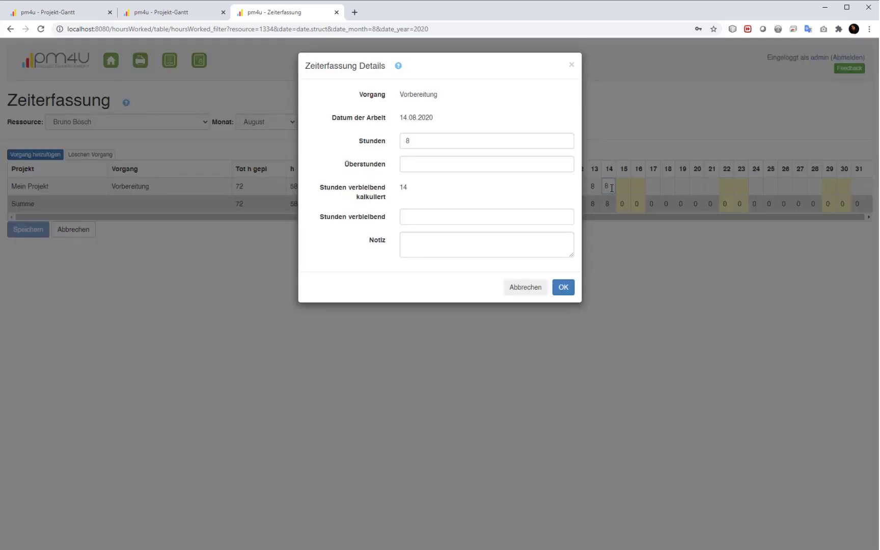
pyautogui.click(434, 214)
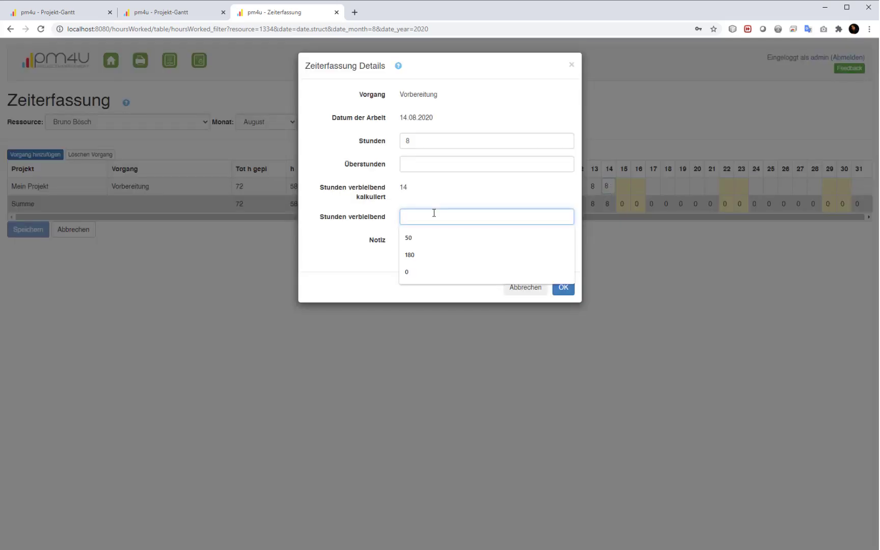
pyautogui.write('0')
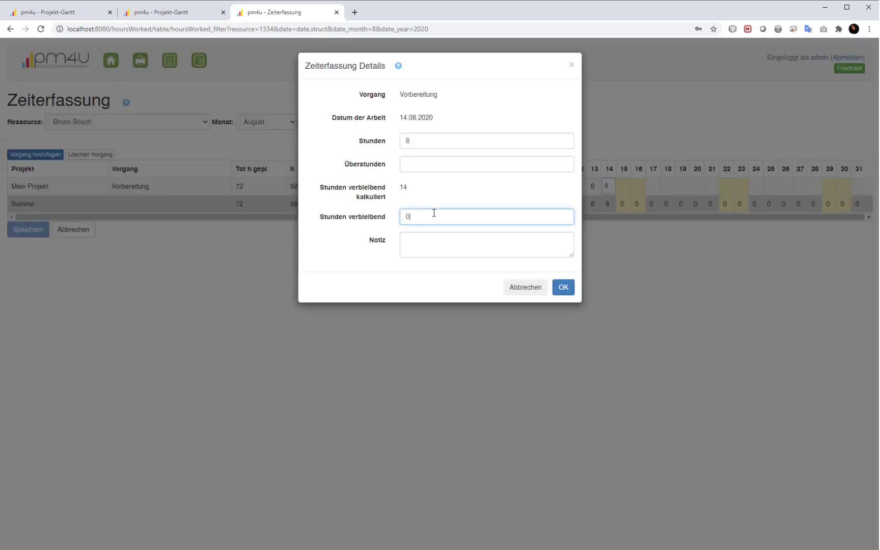
pyautogui.click(563, 288)
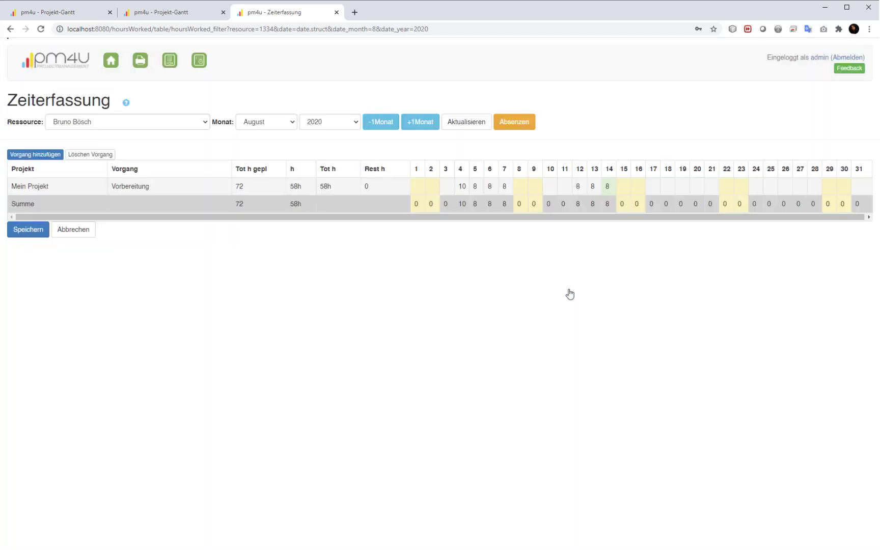
pyautogui.click(34, 235)
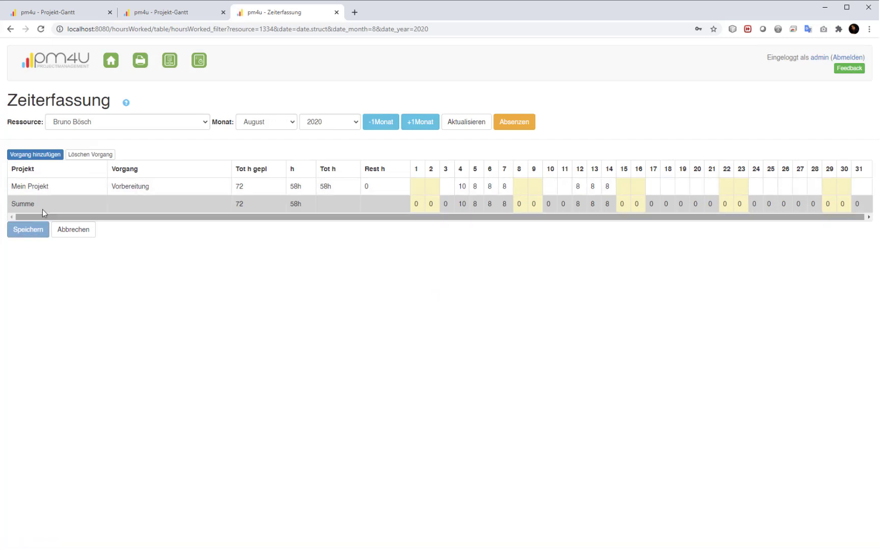
# - Go back to the project Gantt and generate the "Projektlage im Laufe der Zeit" report for Mein Projekt again
pyautogui.click(157, 14)
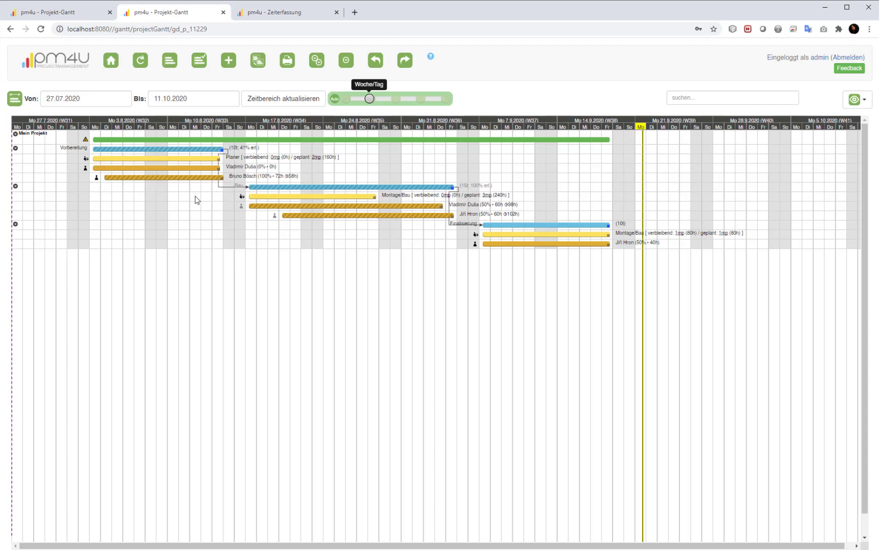
pyautogui.rightClick(330, 141)
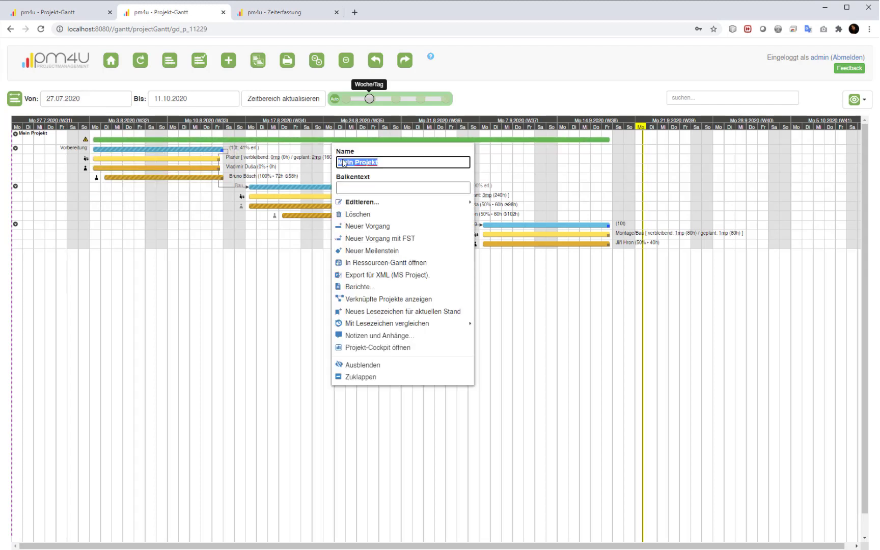
pyautogui.click(381, 287)
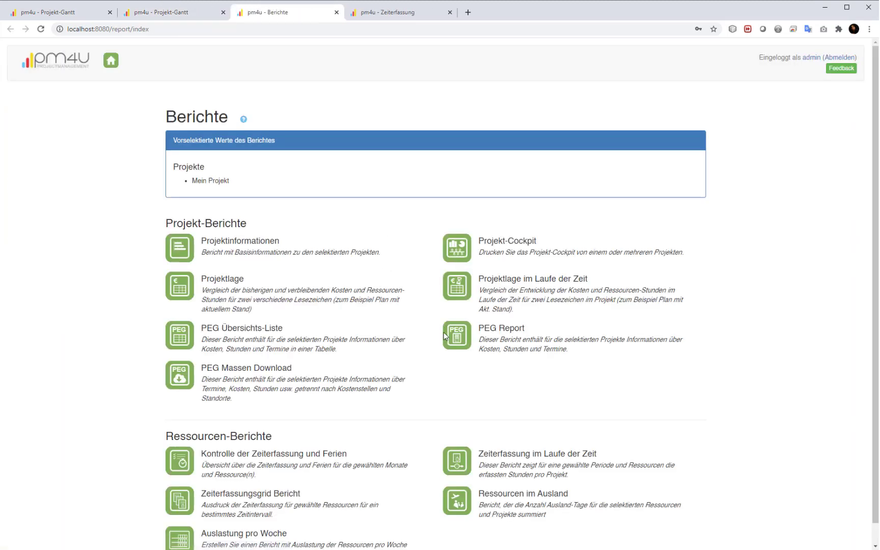
pyautogui.click(463, 292)
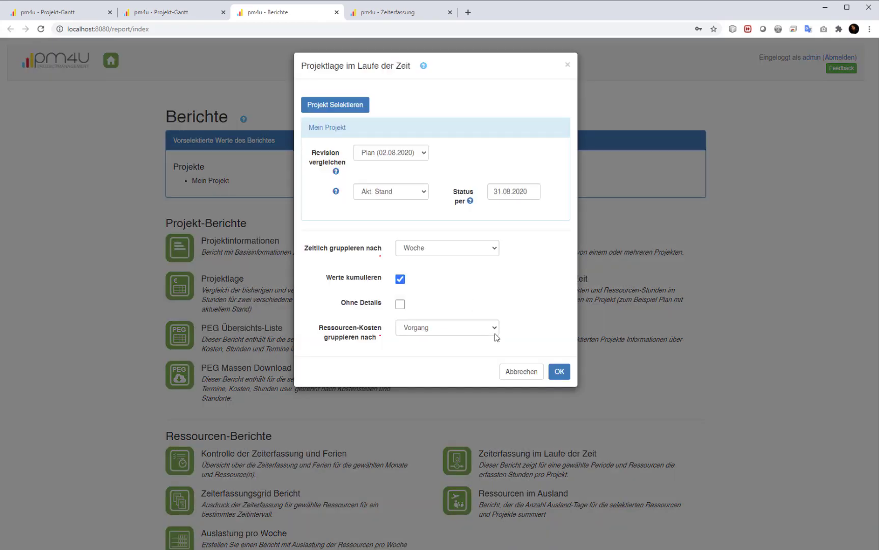
pyautogui.click(564, 378)
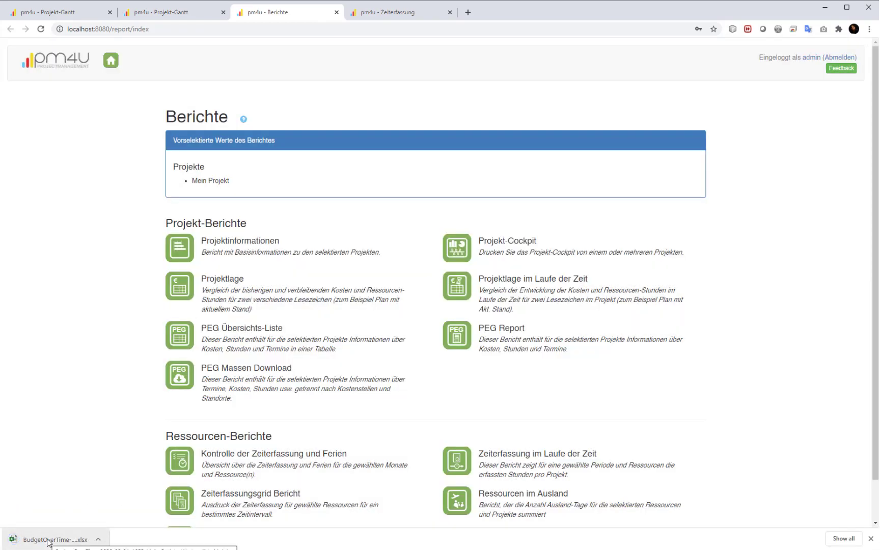
# - Open the newly downloaded report in Excel, enable editing, and examine its Total Kosten and Ressourcen Stunden charts
pyautogui.click(49, 540)
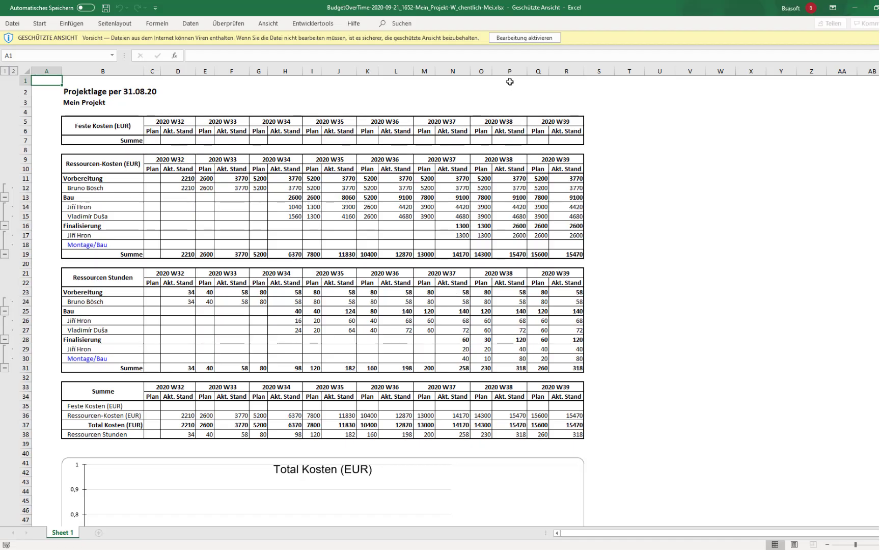
pyautogui.click(524, 38)
pyautogui.scroll(-20, 605, 327)
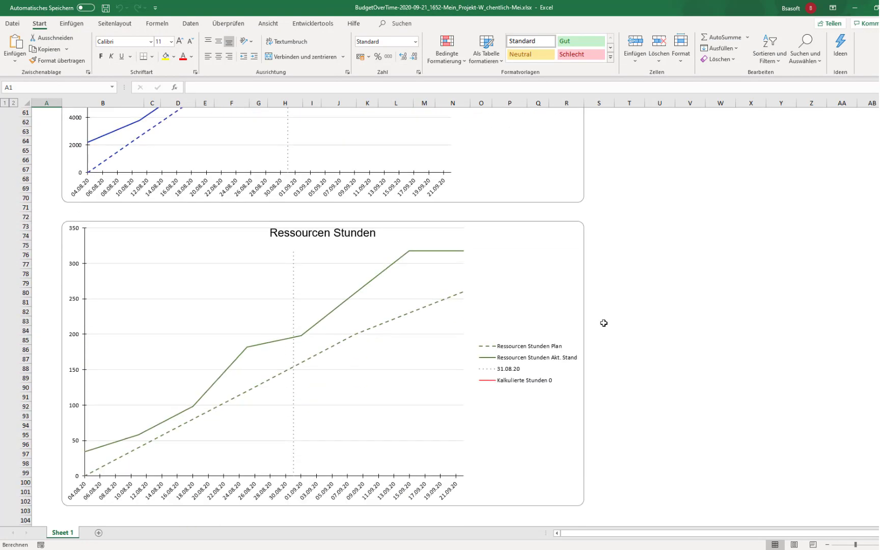
pyautogui.scroll(-2, 604, 323)
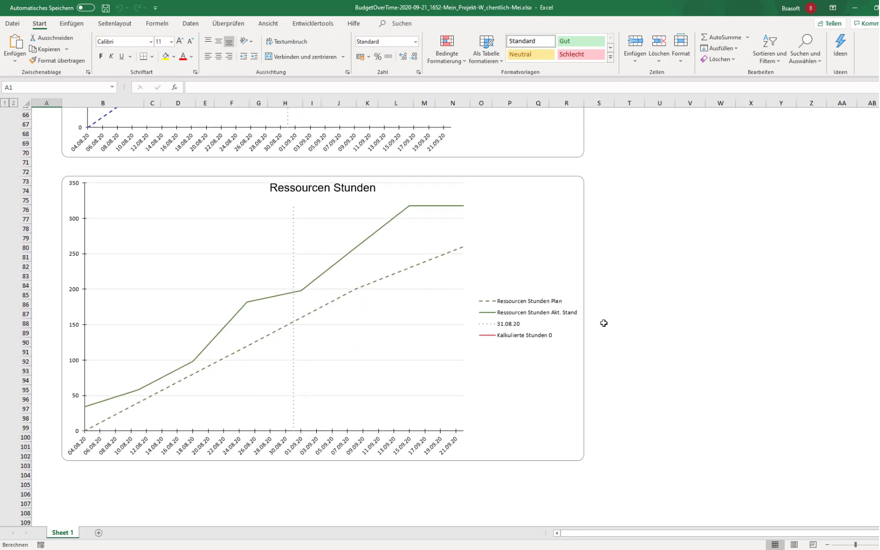